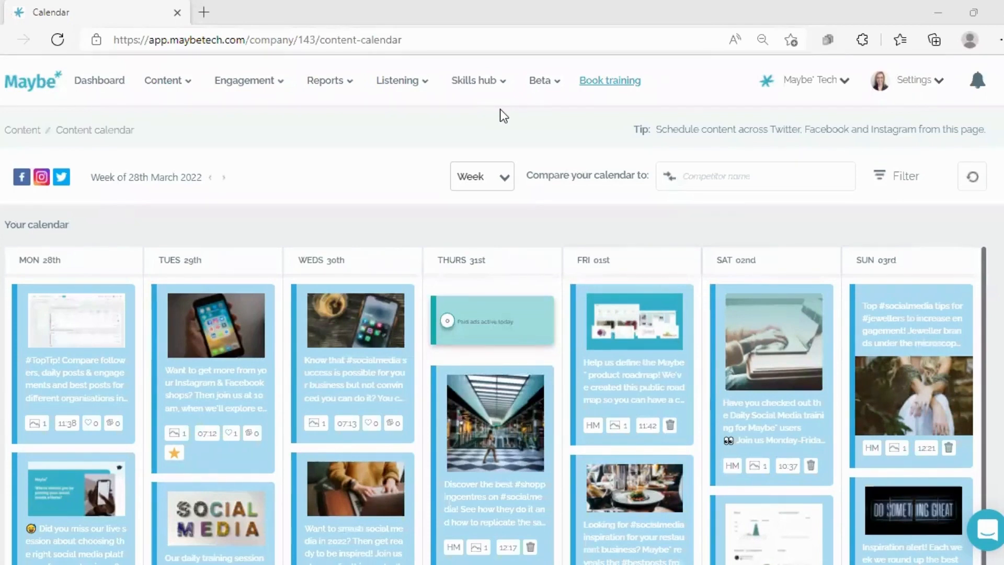
left_click(164, 80)
mouse_move(85, 300)
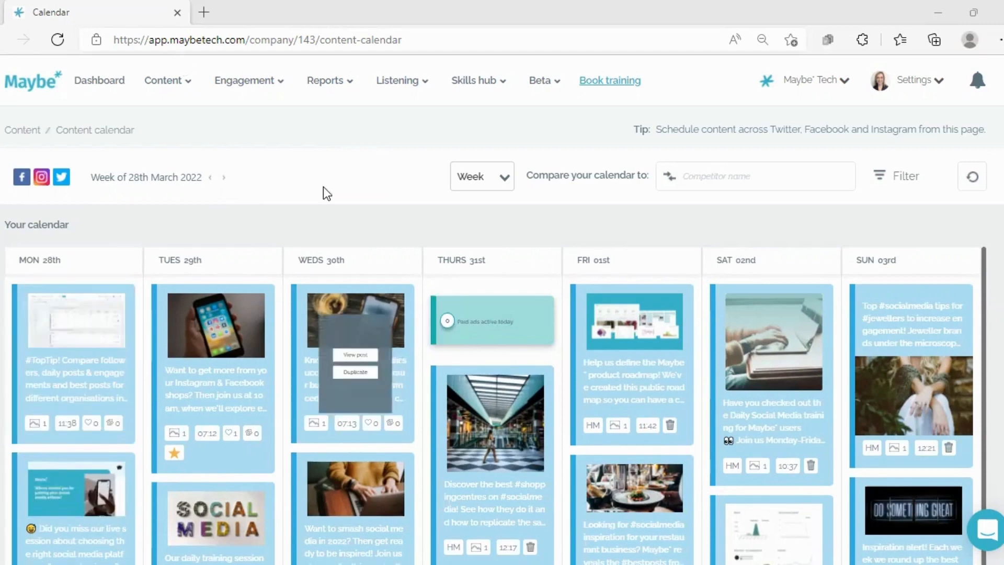
Show the content calendar for the week starting 31 March 2022
left_click(128, 186)
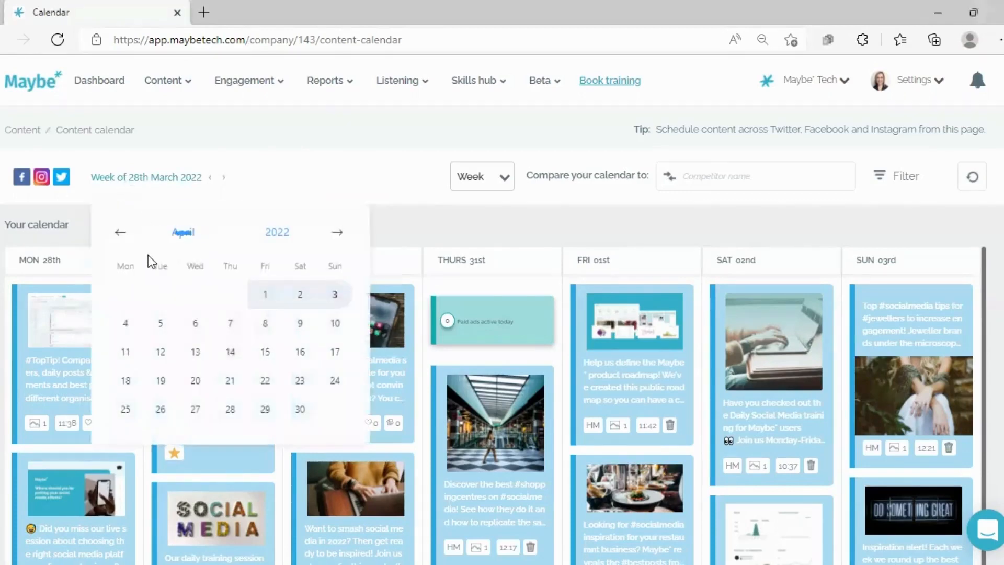
left_click(120, 232)
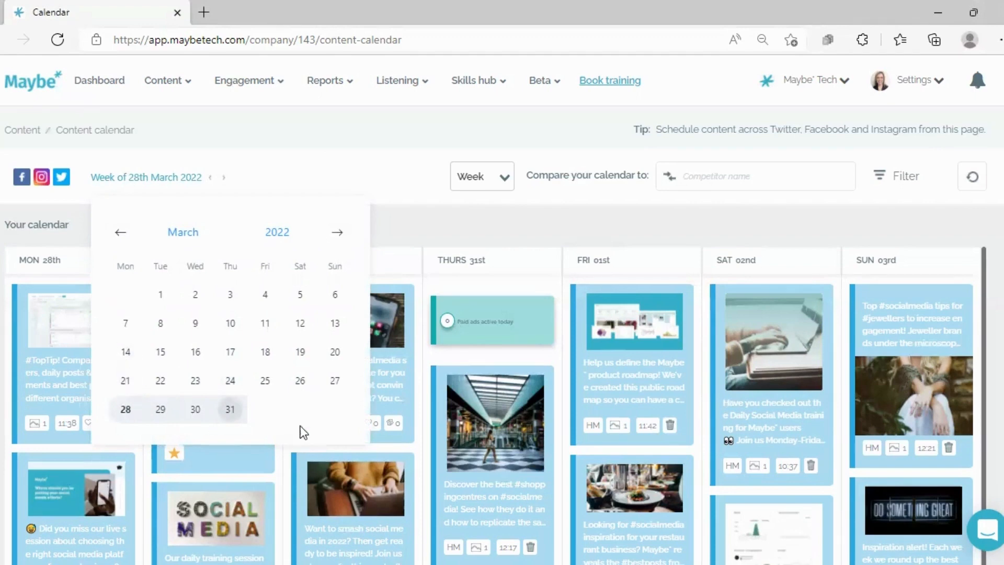
left_click(230, 414)
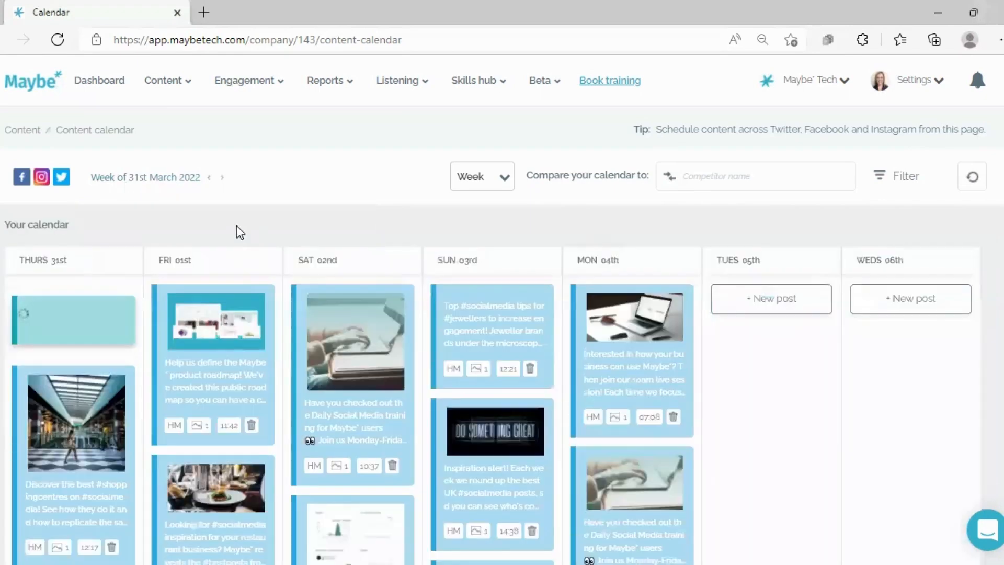
Look through the week's scheduled posts and start a new post for Tuesday 5 April
scroll(230, 219, "down", 1)
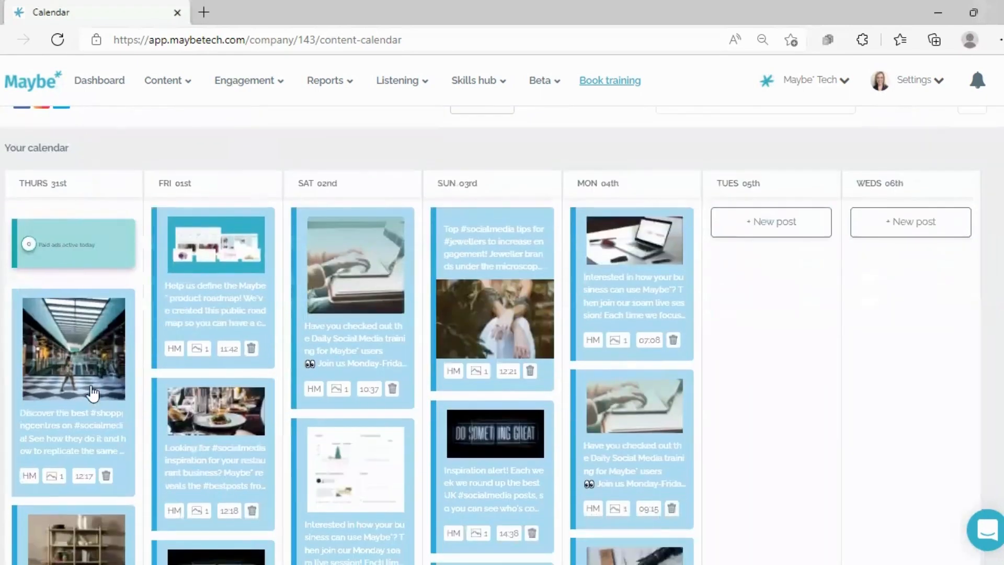
scroll(90, 389, "down", 1)
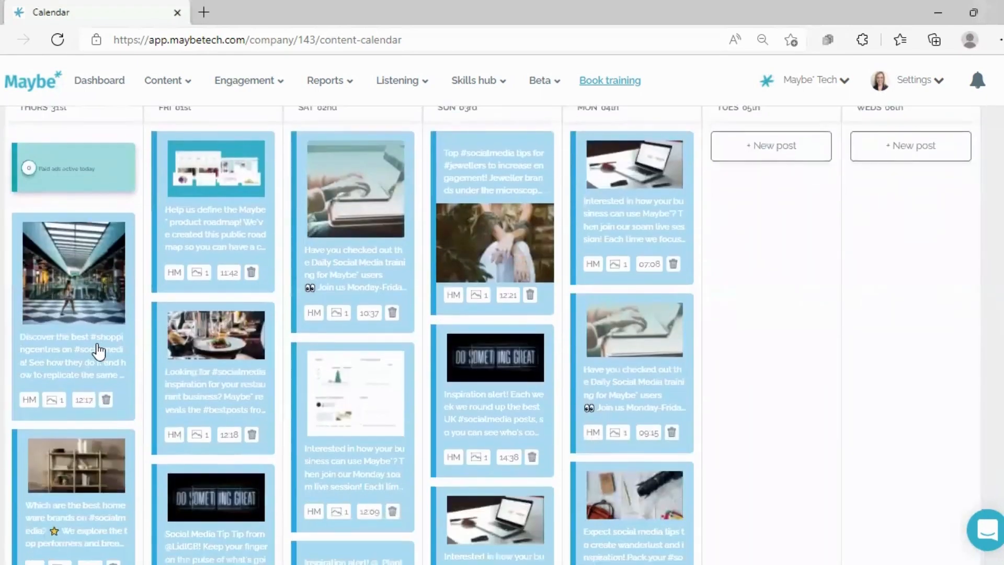
scroll(471, 313, "up", 2)
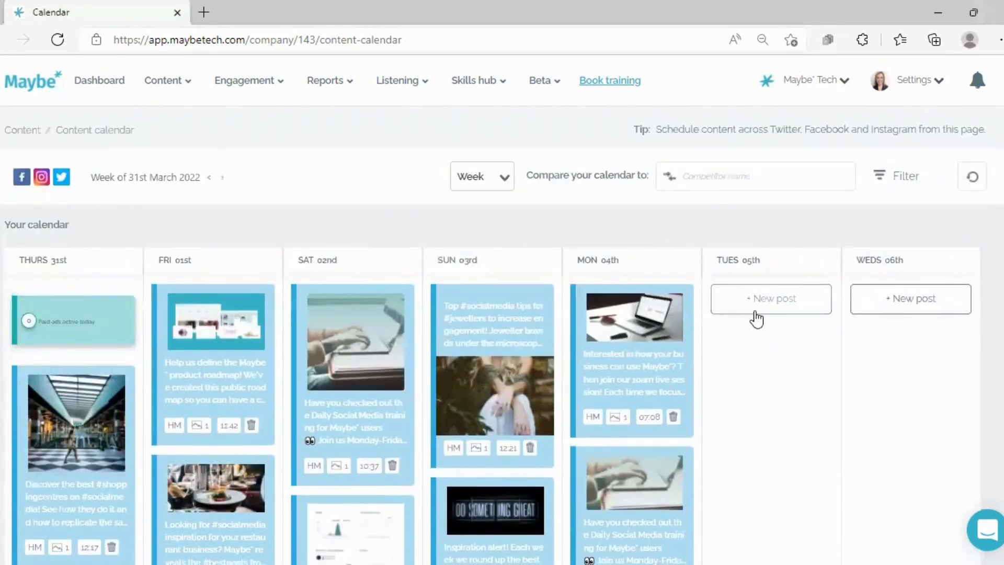
scroll(139, 320, "down", 7)
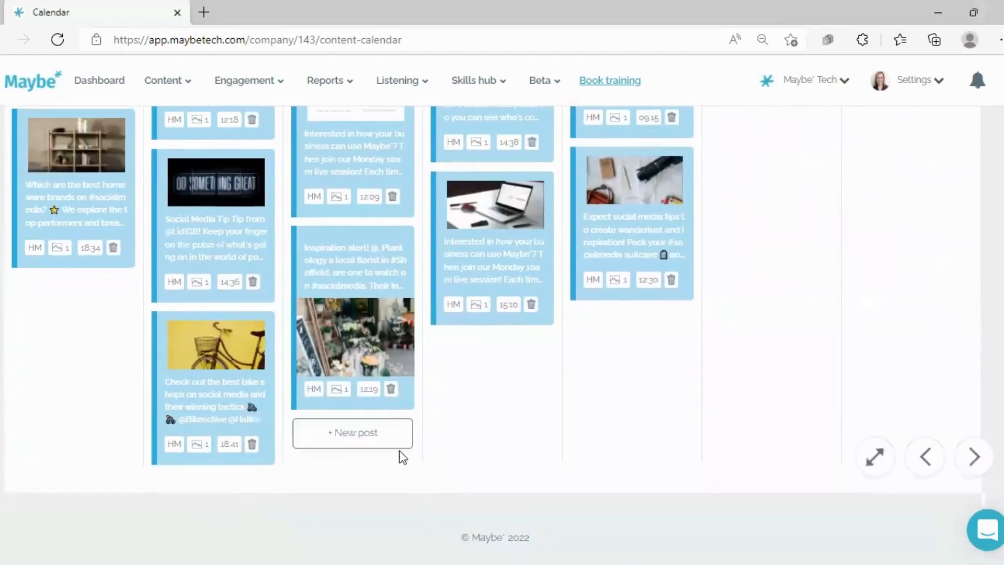
scroll(775, 262, "up", 7)
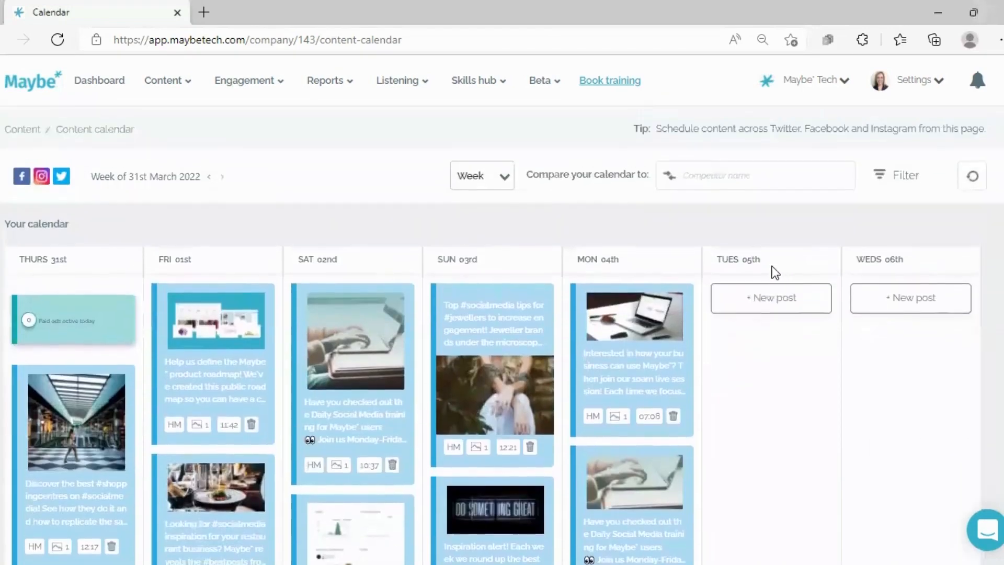
left_click(753, 306)
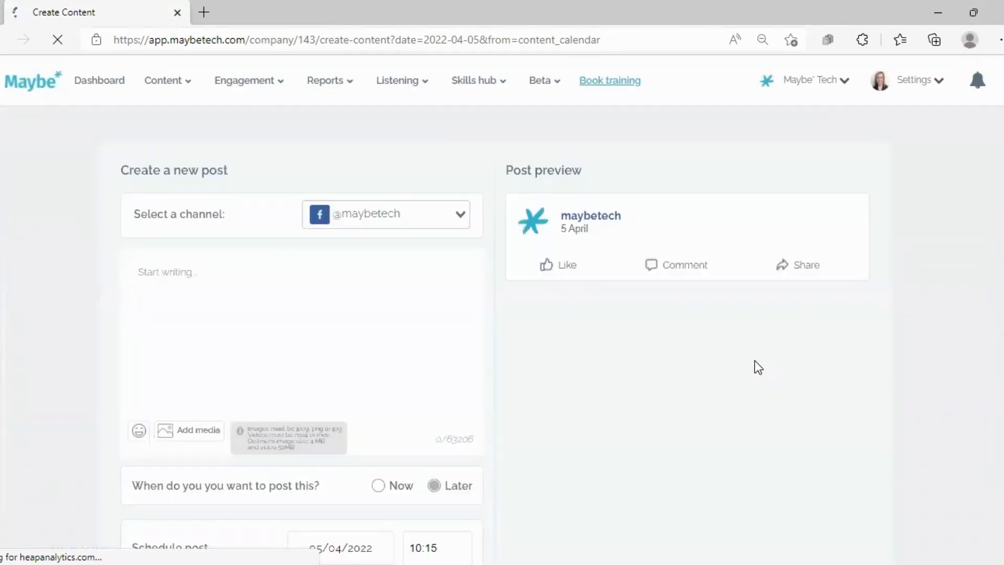
left_click(459, 216)
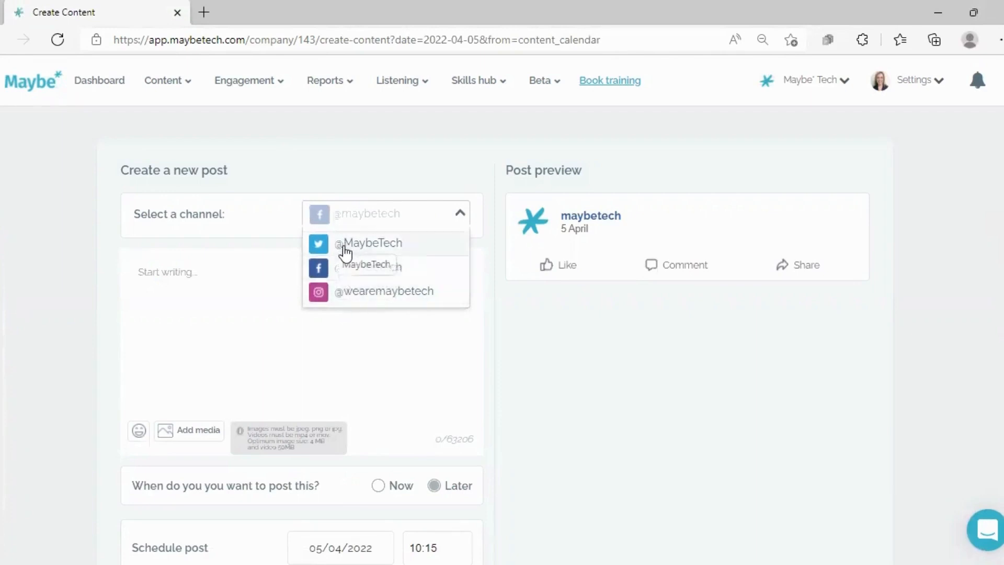
left_click(313, 245)
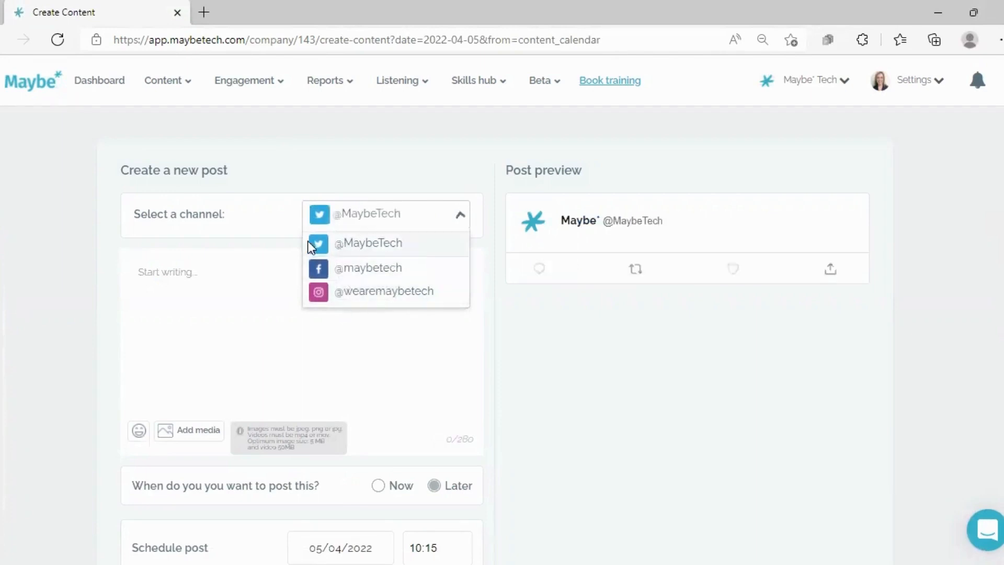
left_click(240, 273)
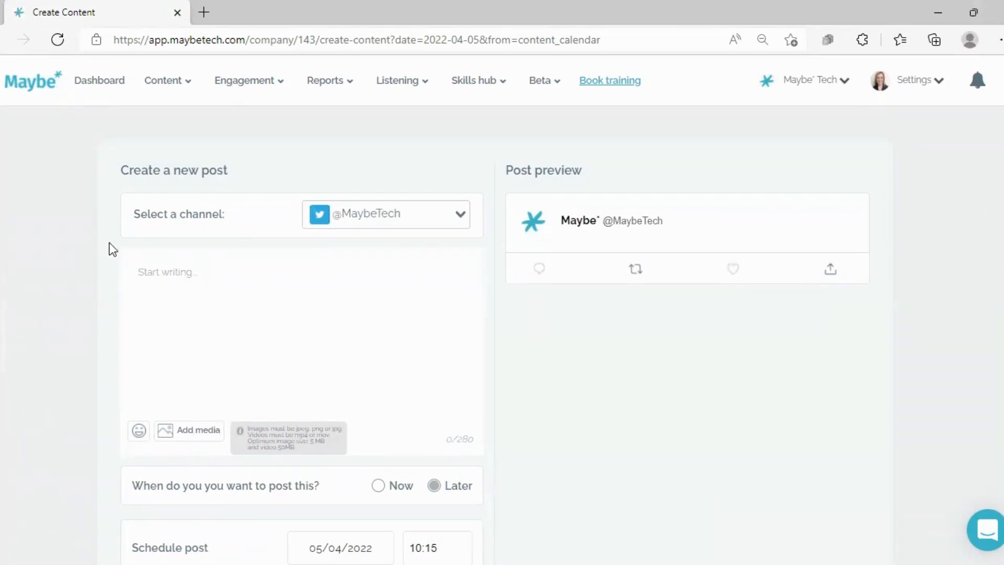
type("Have you checked out the Daily Social Media training for Maybe* users 👀 Join us Monday-Friday at 10am to get more from Maybe* & #SocialMedia, with tips & insights from our team. Here's the info 👉 https://maybe.chat/rfbbyjo #MaybeTraining #socialmediatraining @RhylBID")
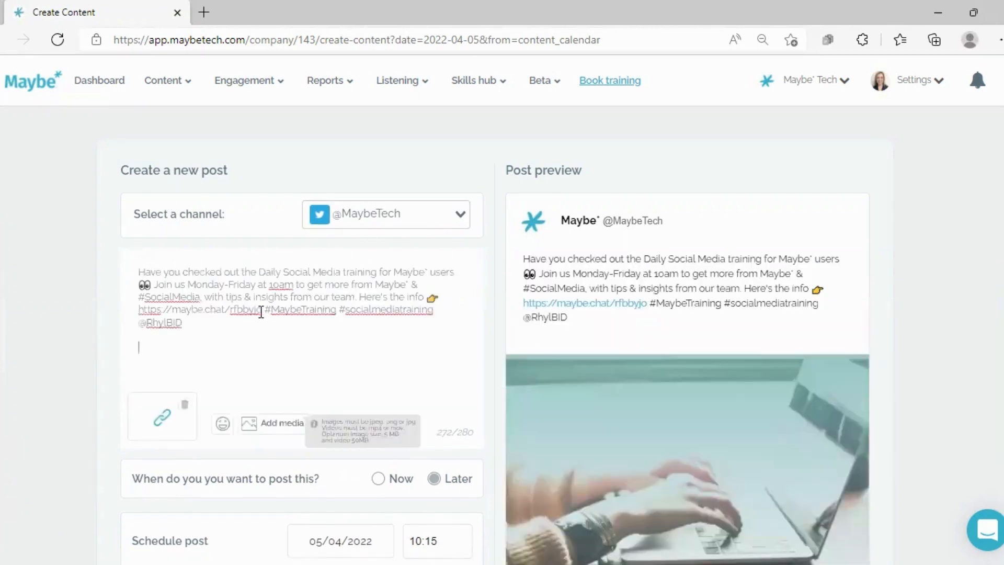
Examine the maybe.chat link in the post text and how the post and its link card look in the preview
left_click_drag(261, 310, 127, 303)
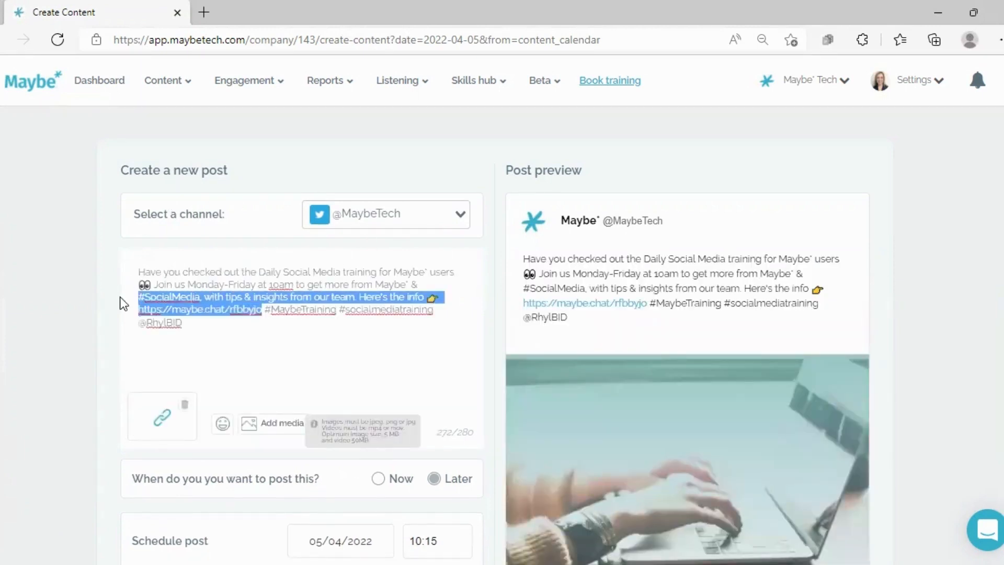
left_click(264, 311)
left_click_drag(262, 311, 138, 310)
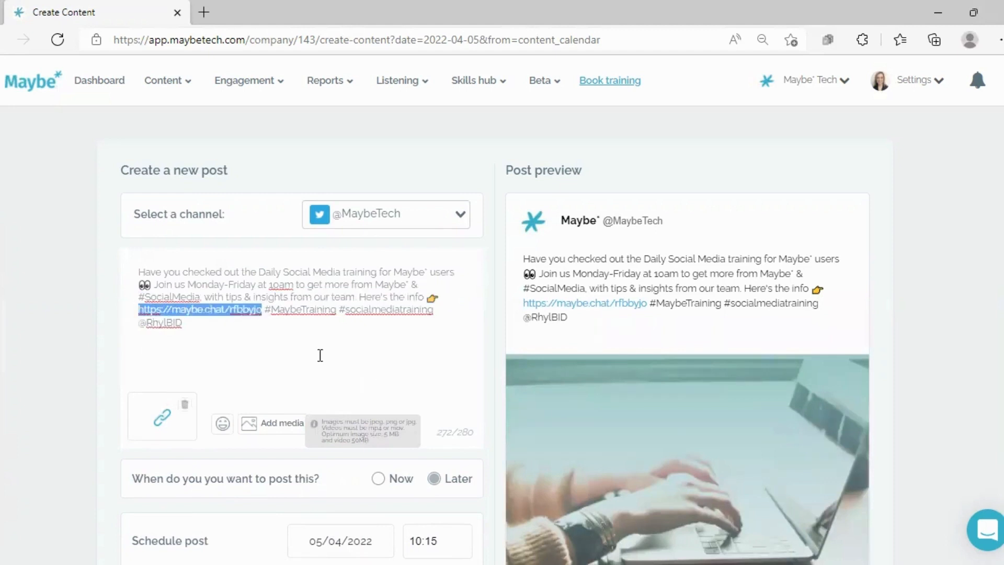
left_click(304, 332)
scroll(458, 264, "down", 2)
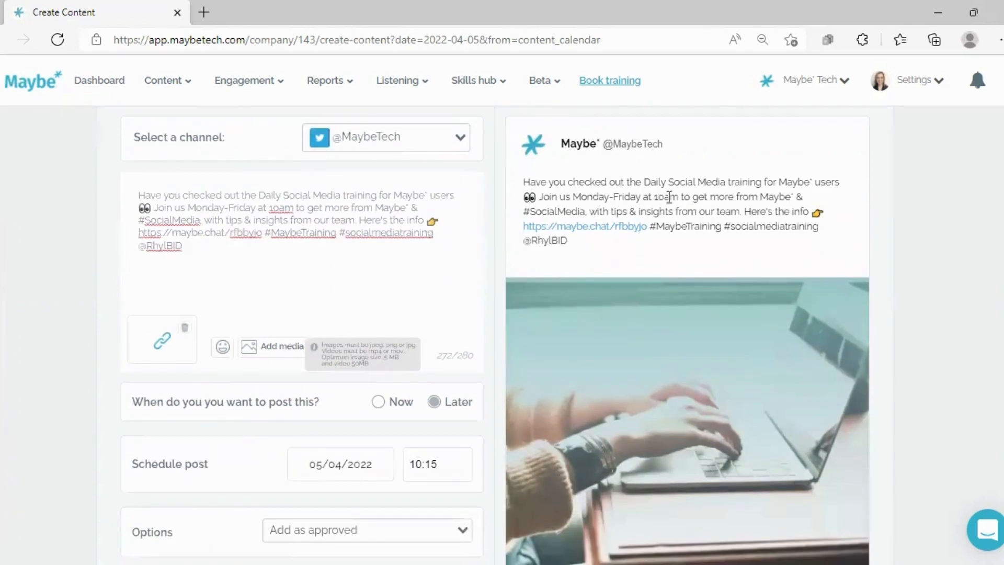
scroll(675, 413, "down", 3)
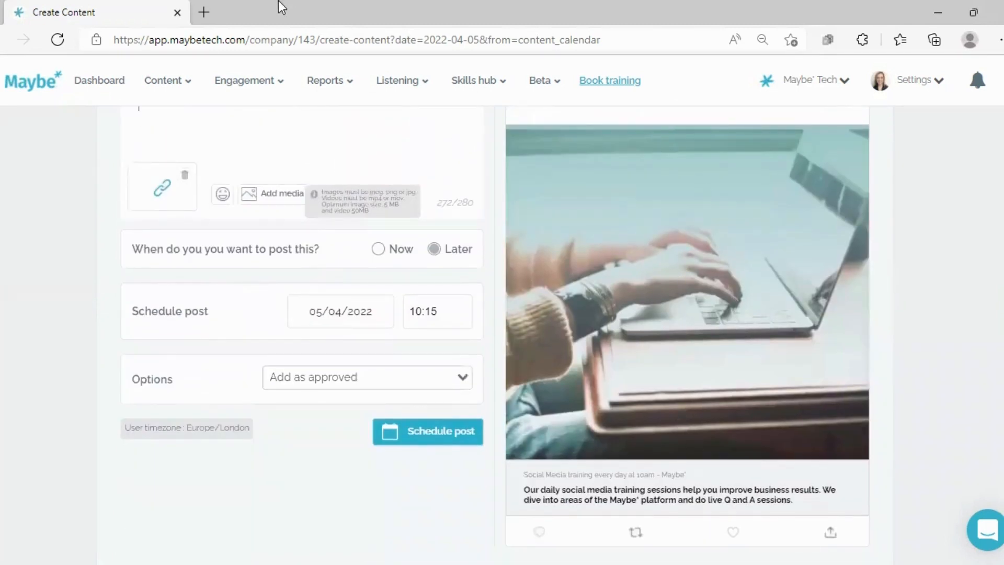
left_click(272, 82)
scroll(339, 196, "up", 4)
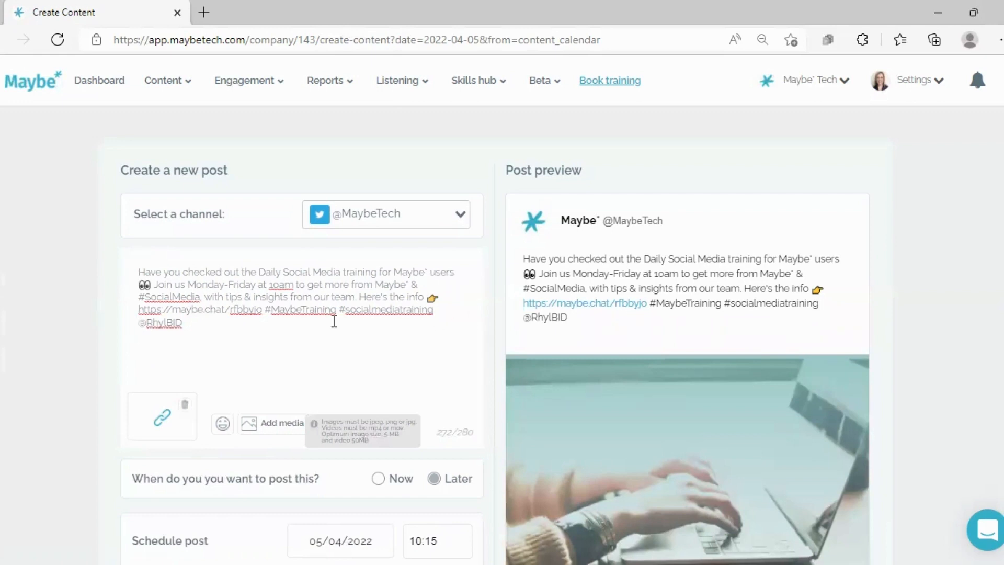
View the available emojis without adding one, and check the post preview against the written text
left_click(223, 424)
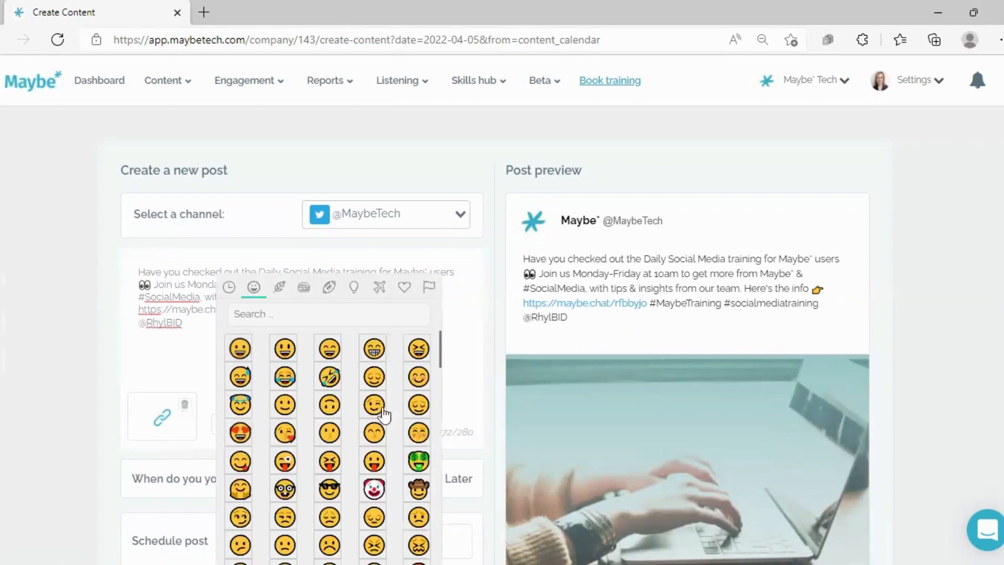
left_click(456, 363)
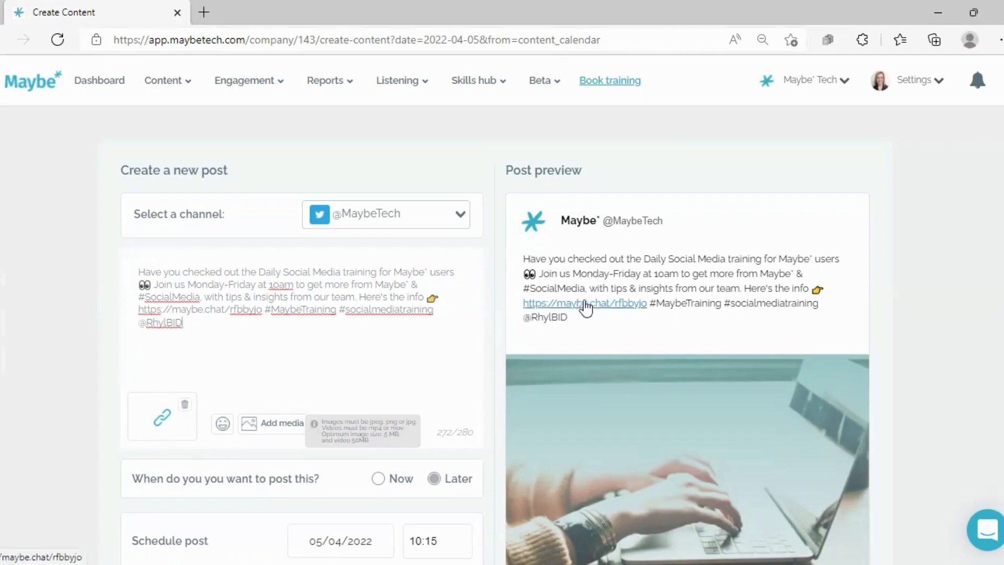
scroll(678, 448, "down", 3)
scroll(671, 455, "down", 2)
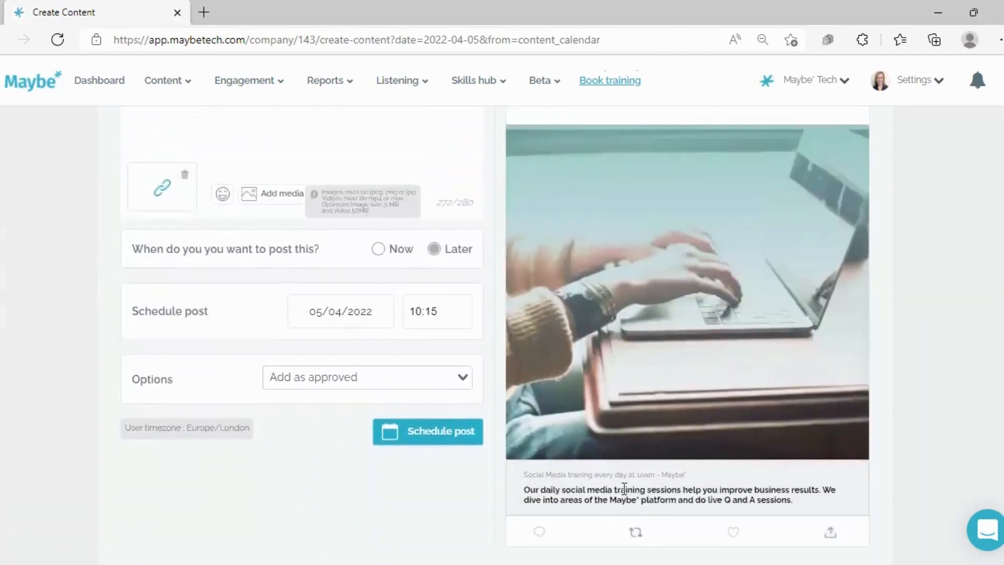
scroll(510, 438, "up", 5)
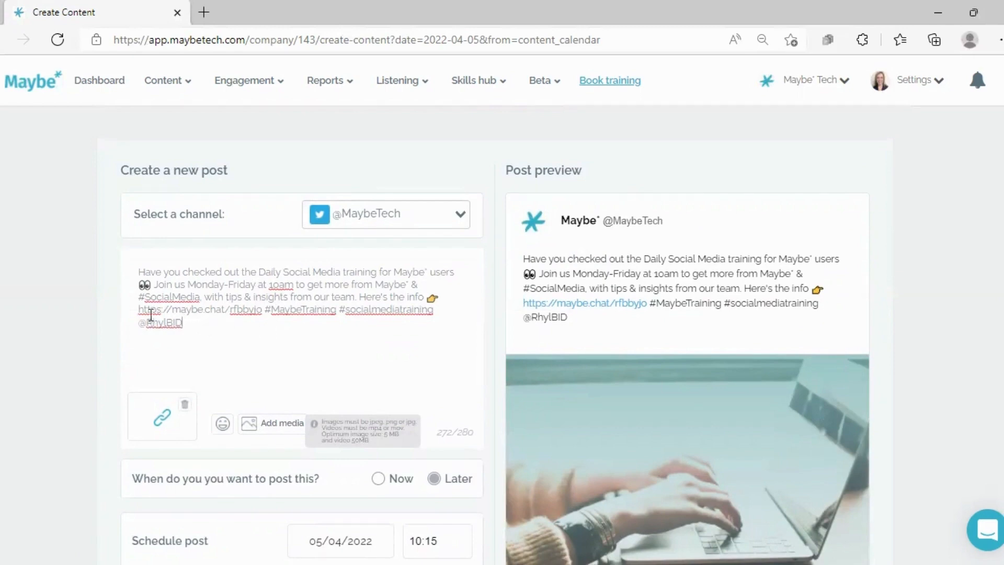
scroll(206, 339, "down", 1)
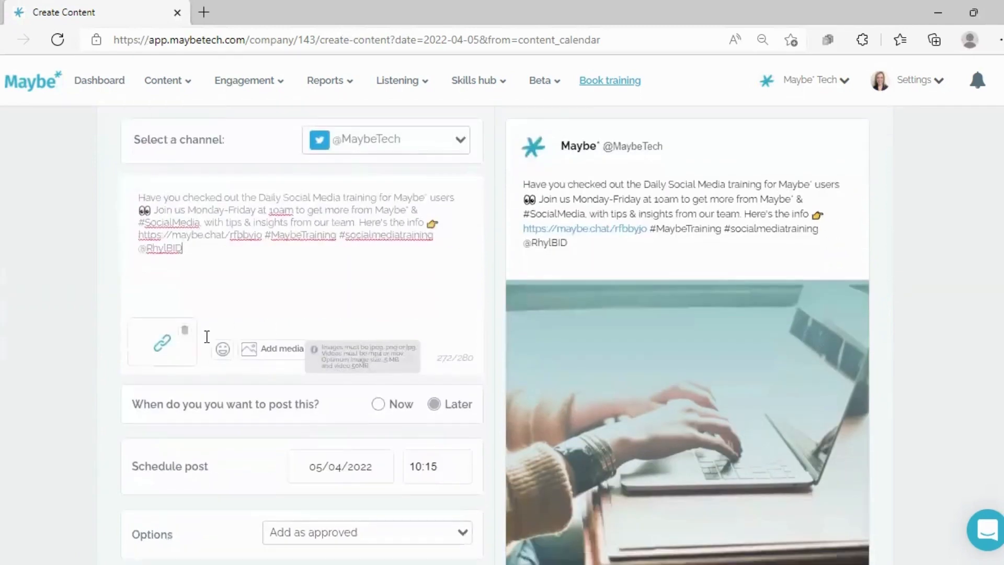
scroll(472, 248, "down", 1)
scroll(647, 201, "up", 2)
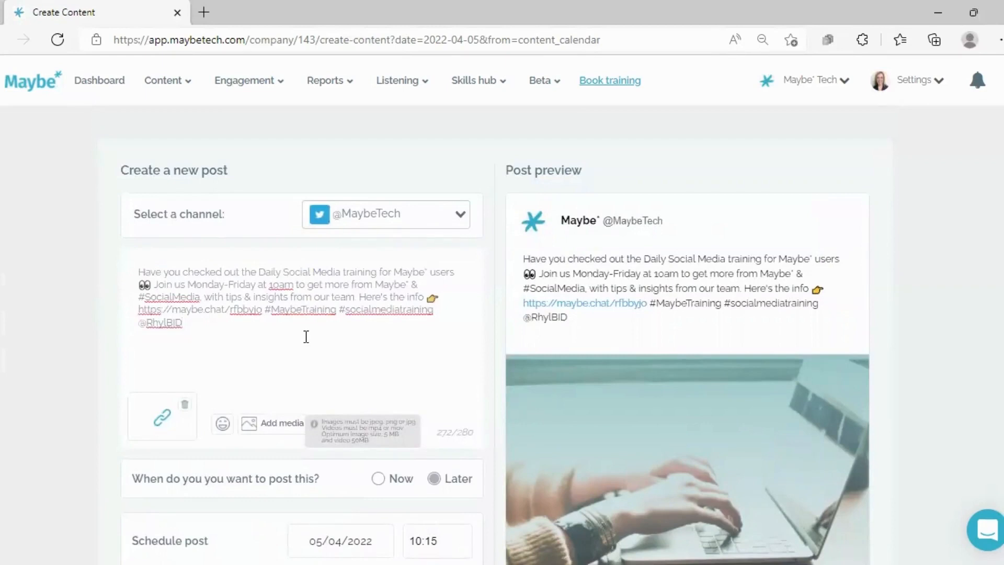
Review the posting time options and schedule the post for 05/04/2022 at 10:15 with the Add as approved option
scroll(261, 322, "down", 1)
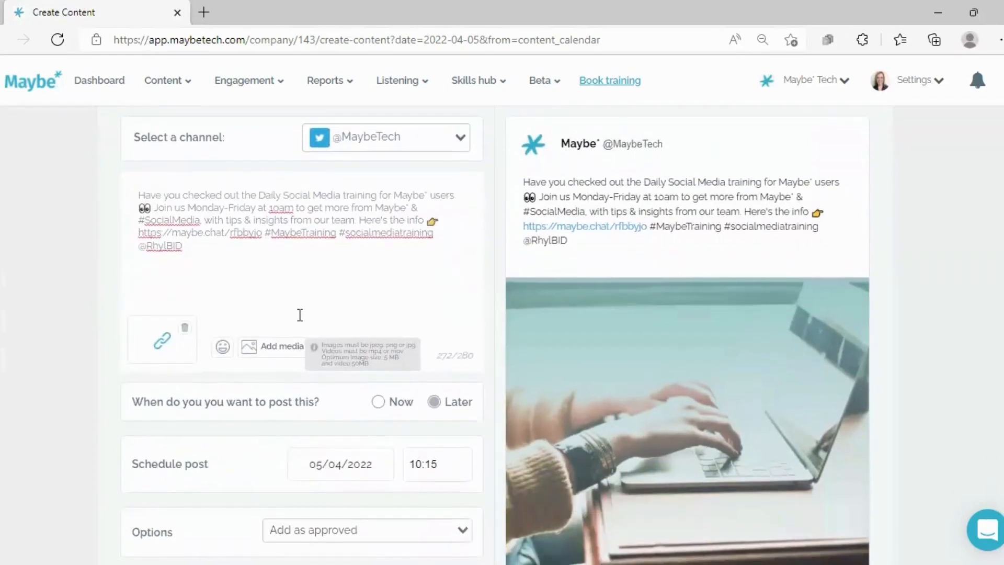
scroll(199, 317, "down", 1)
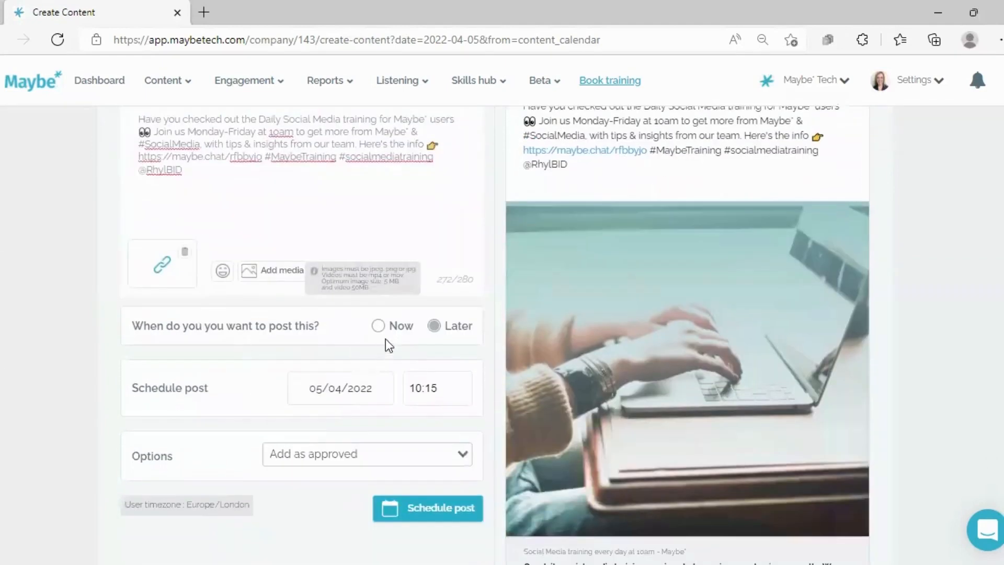
scroll(406, 322, "down", 1)
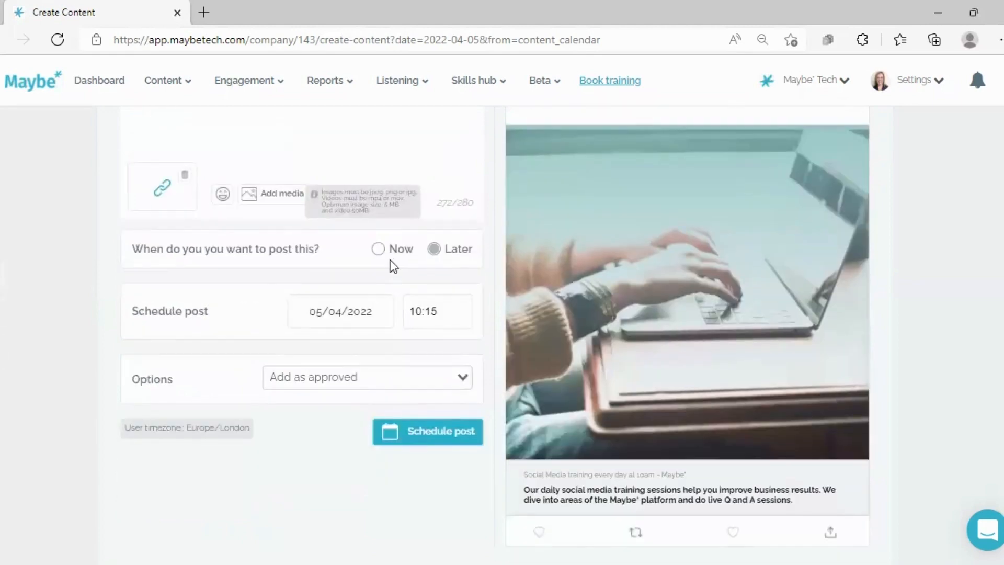
scroll(393, 267, "up", 1)
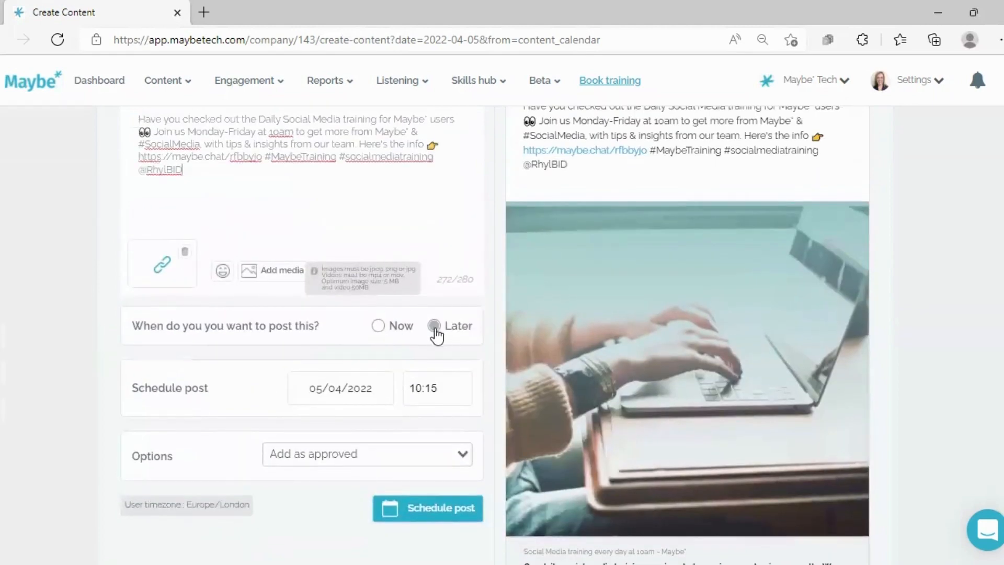
scroll(325, 372, "down", 1)
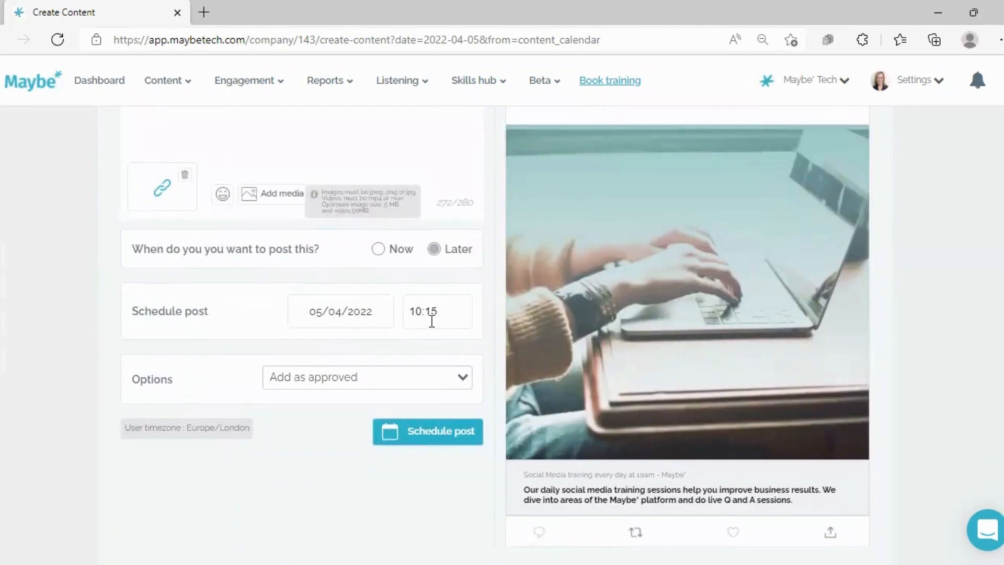
left_click(462, 379)
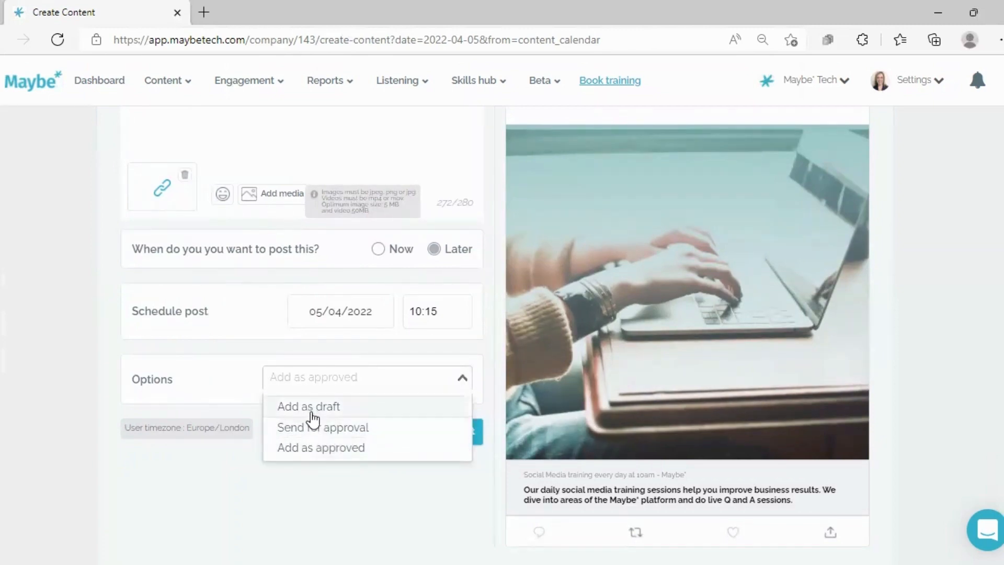
left_click(309, 447)
left_click(426, 441)
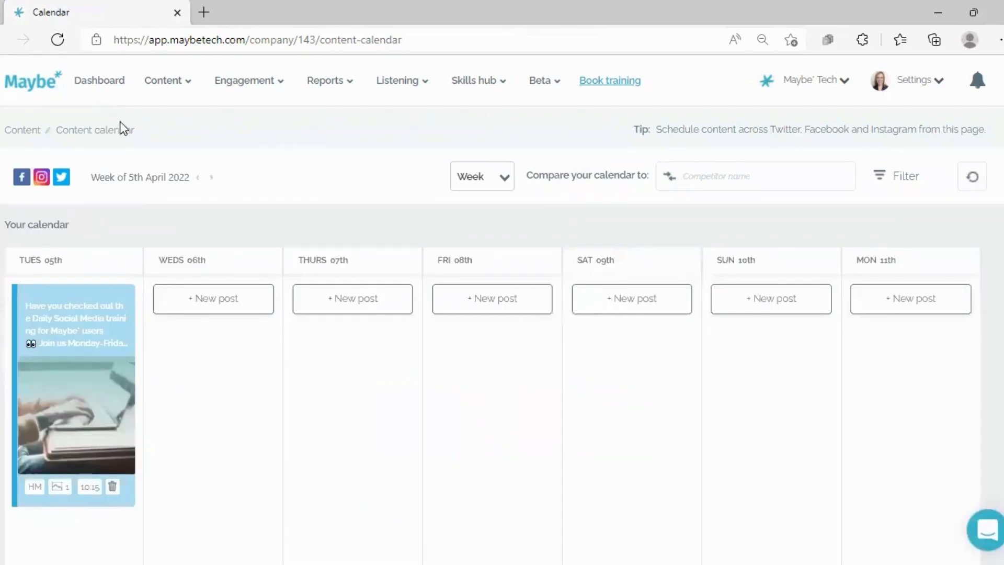
Show the content calendar for the week starting 14 March 2022
left_click(122, 178)
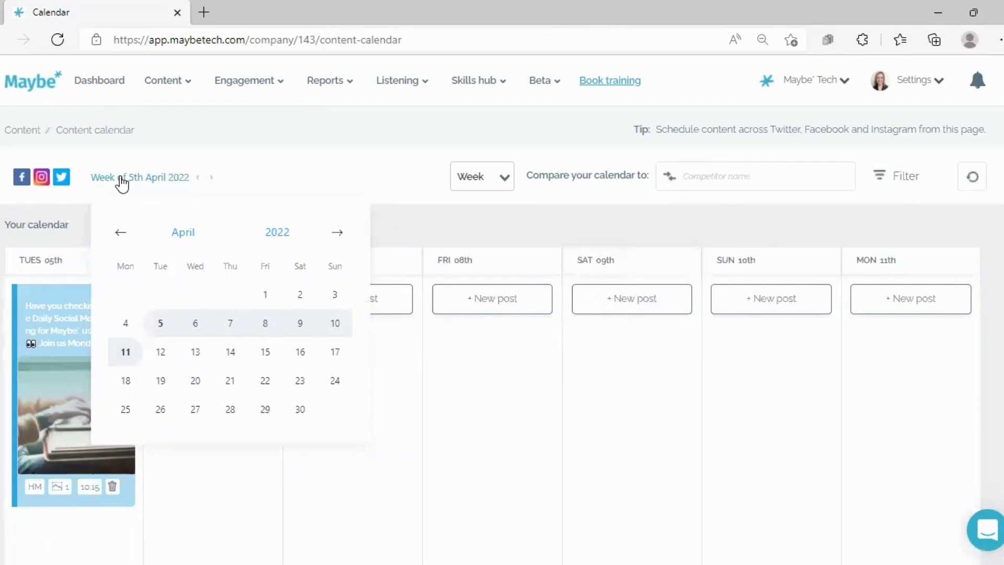
left_click(120, 234)
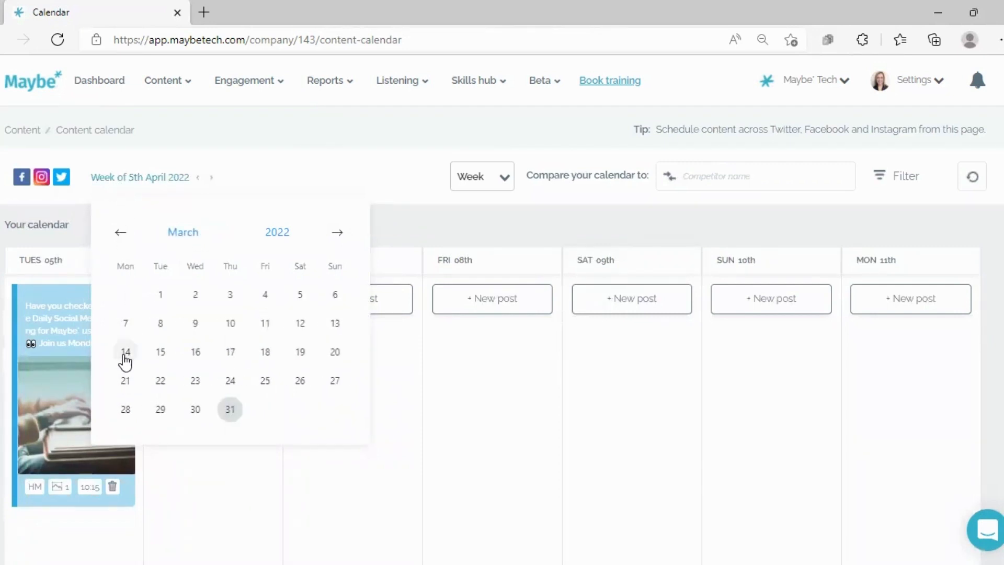
left_click(126, 354)
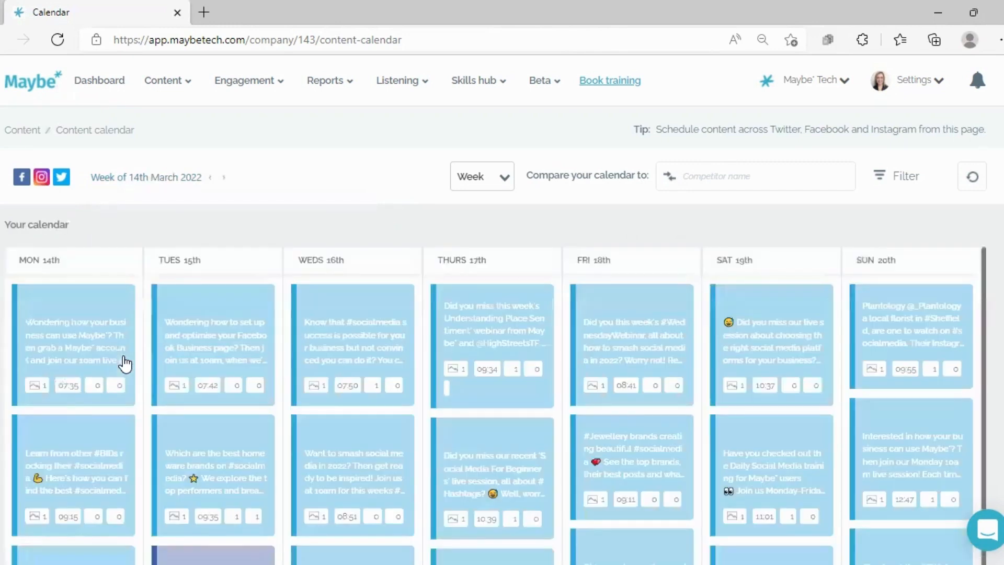
mouse_move(125, 364)
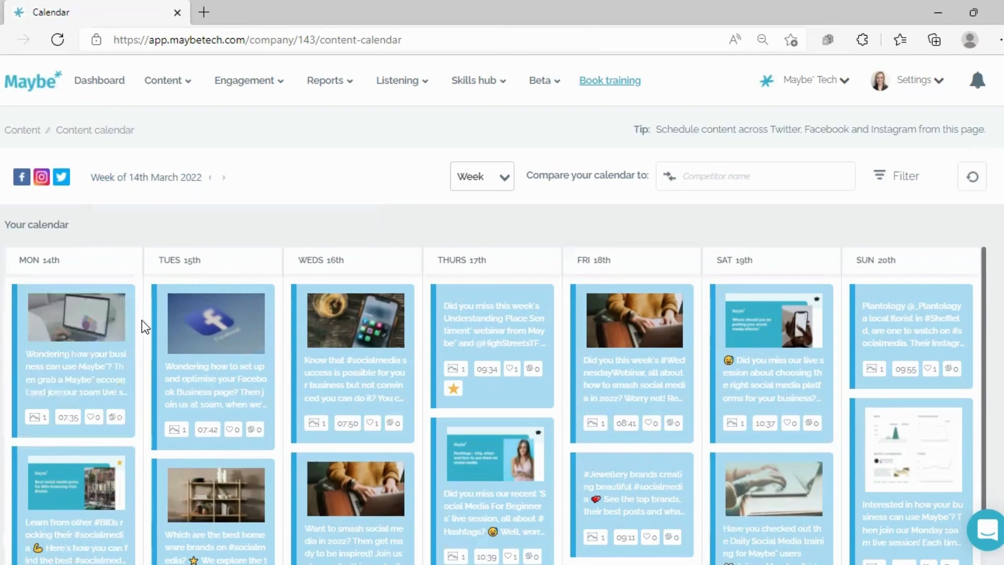
Browse the past posts in the week of 14 March 2022 and check the actions offered on a Friday 18th post
scroll(157, 304, "down", 2)
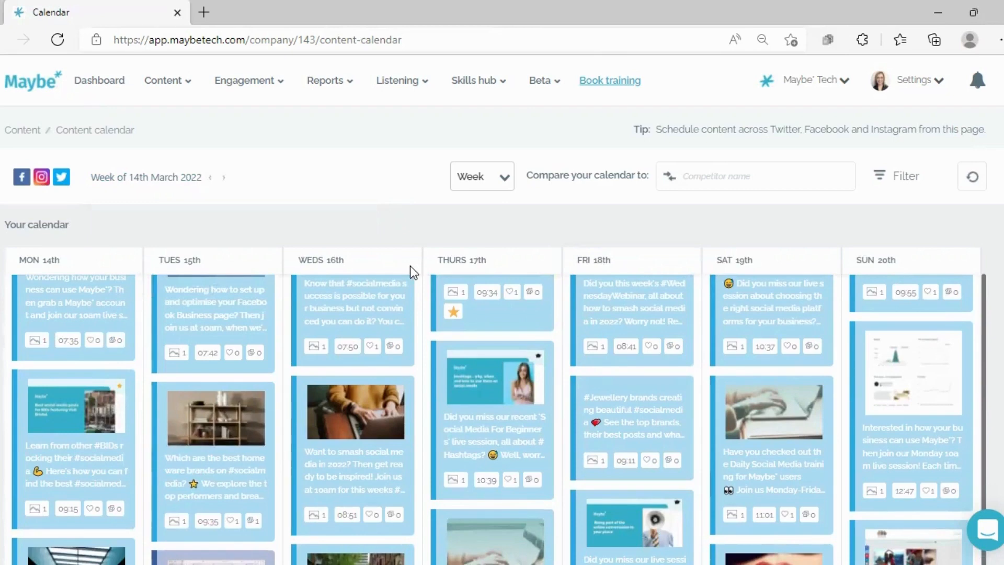
scroll(416, 275, "up", 2)
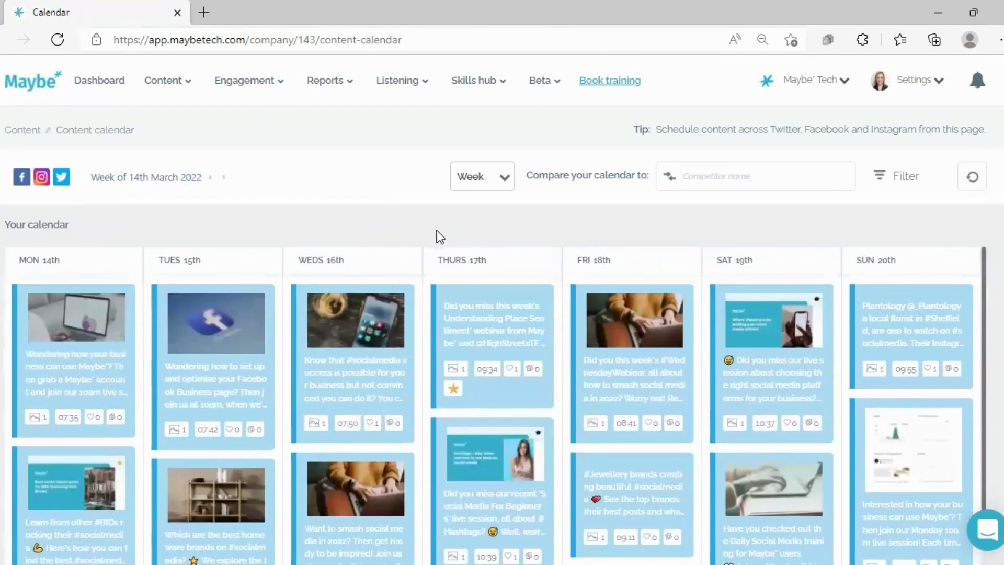
scroll(282, 209, "down", 2)
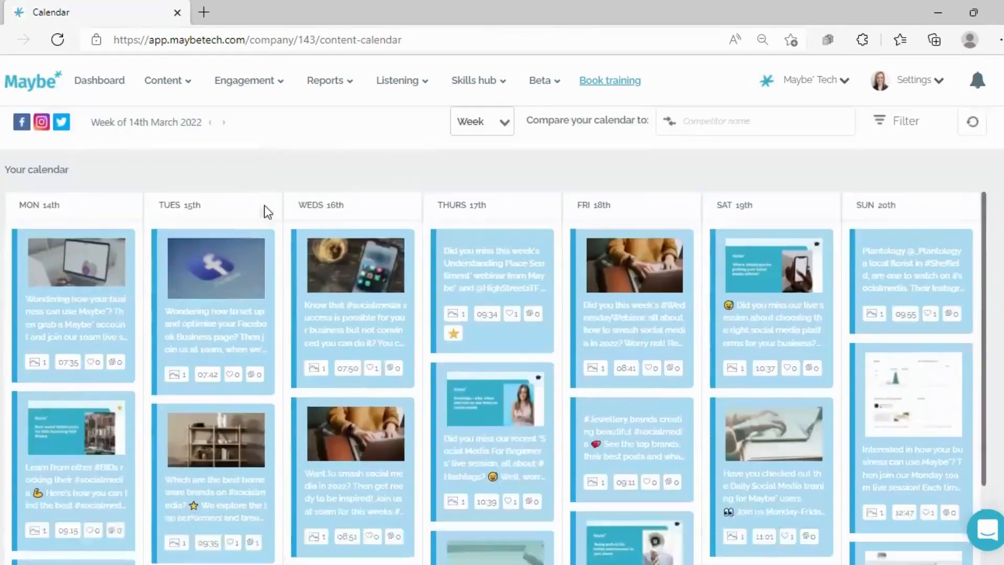
scroll(202, 220, "up", 3)
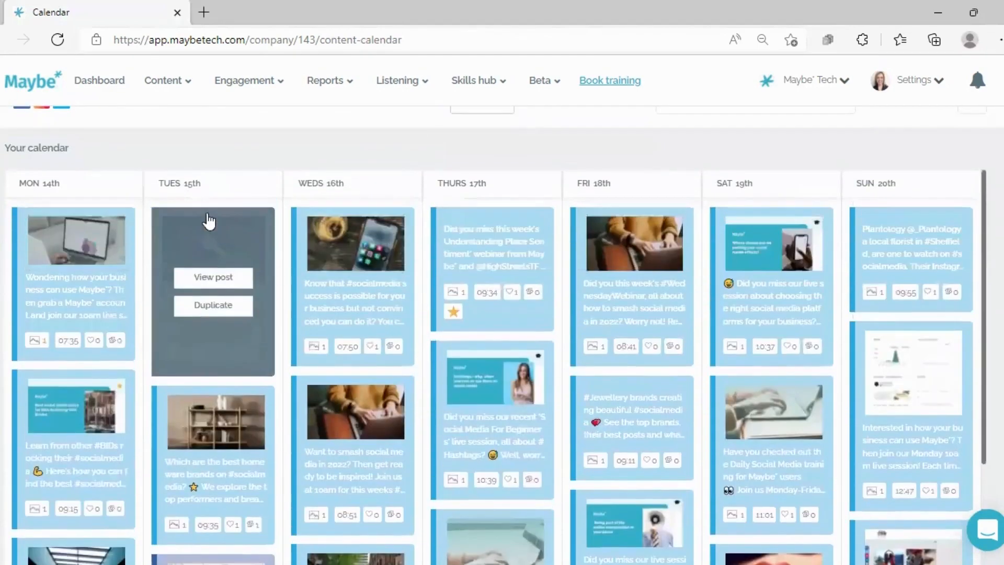
scroll(647, 425, "down", 2)
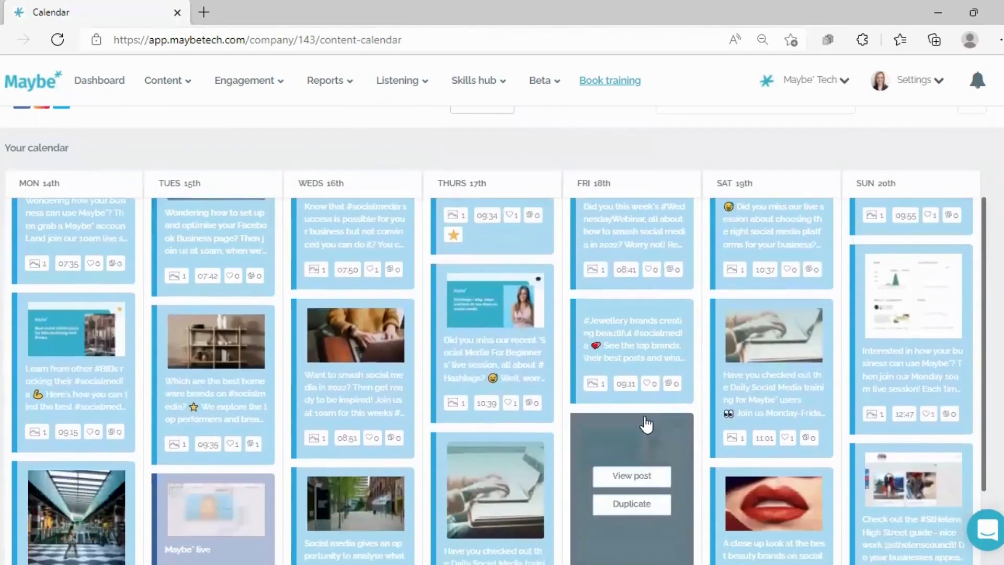
mouse_move(634, 403)
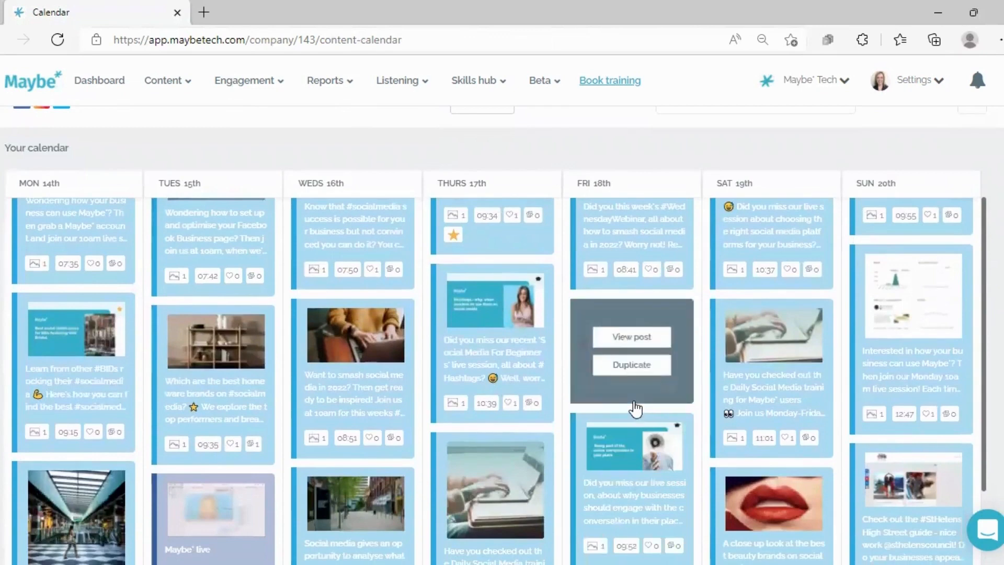